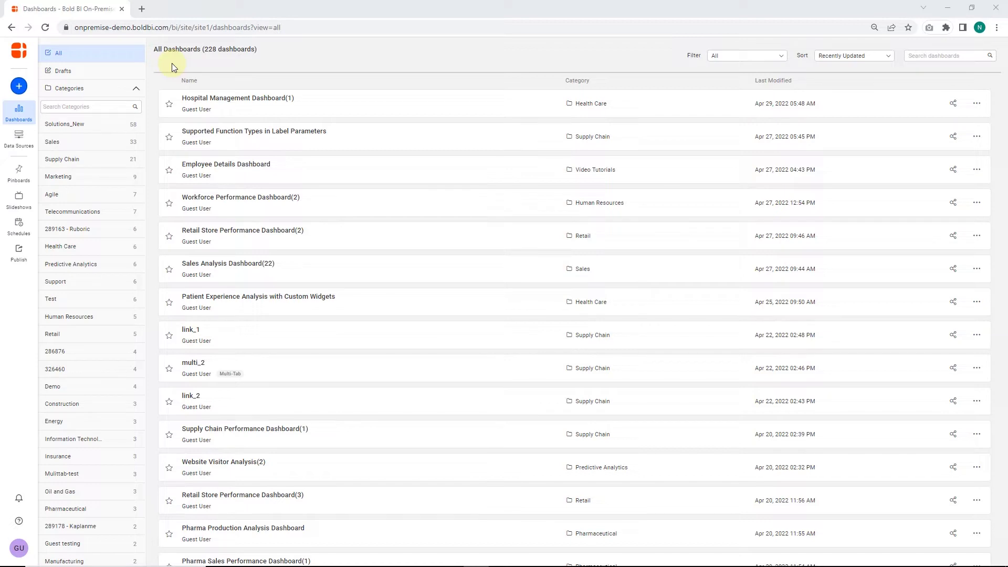
# Open Hospital Management Dashboard(1) from the dashboard list and enter edit mode.
pyautogui.moveTo(285, 27); pyautogui.dragTo(66, 21)
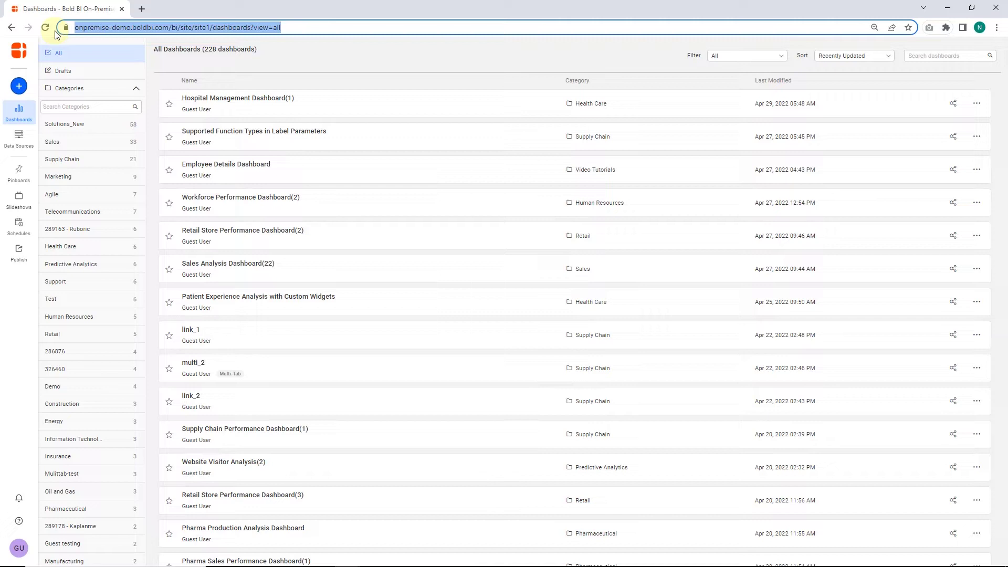
pyautogui.click(158, 73)
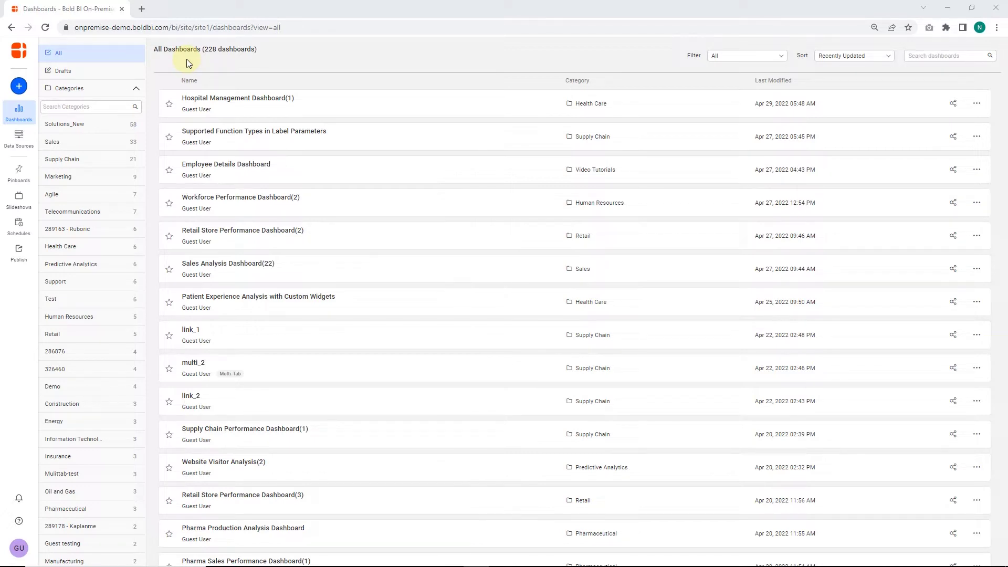
pyautogui.click(232, 104)
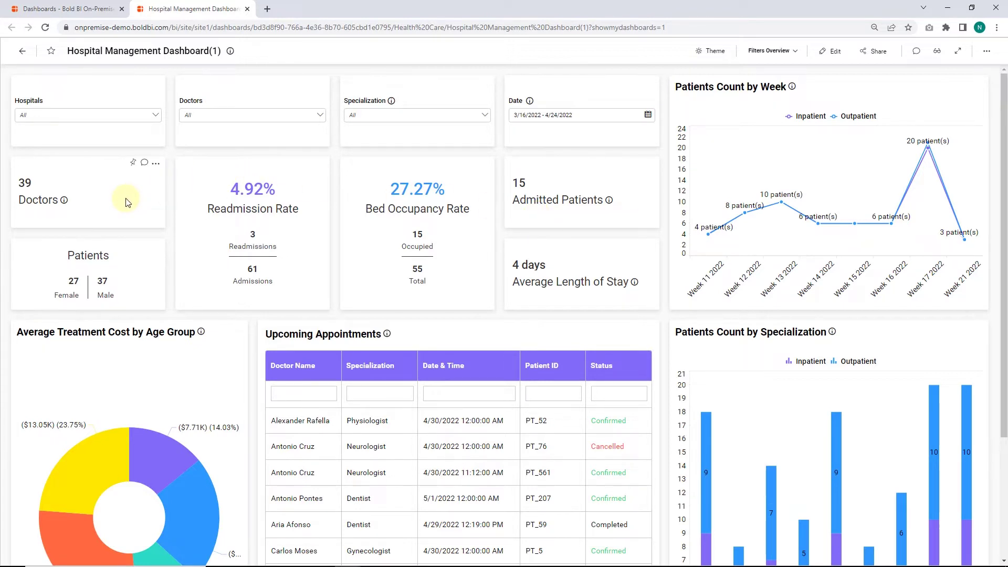
pyautogui.moveTo(103, 451)
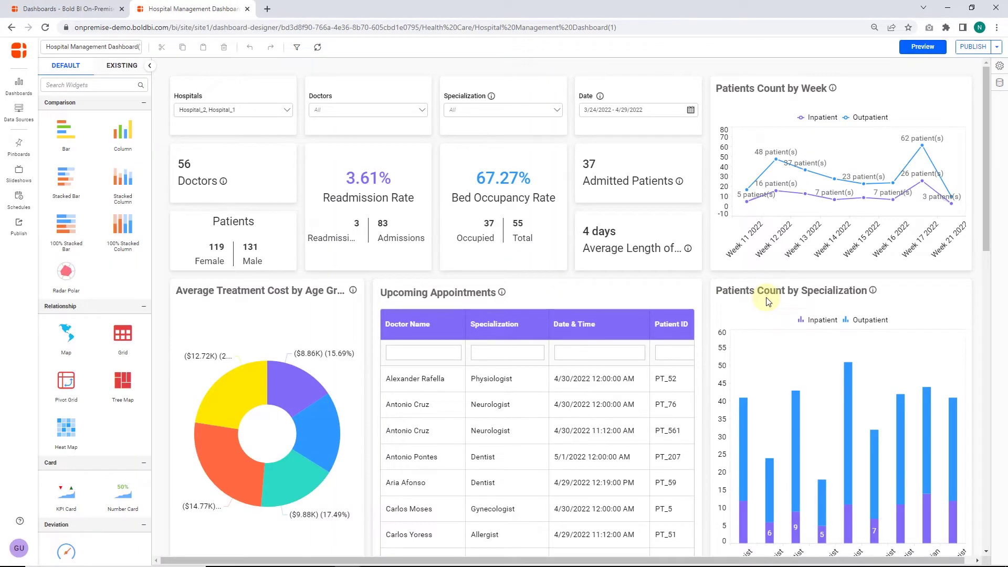
pyautogui.click(949, 290)
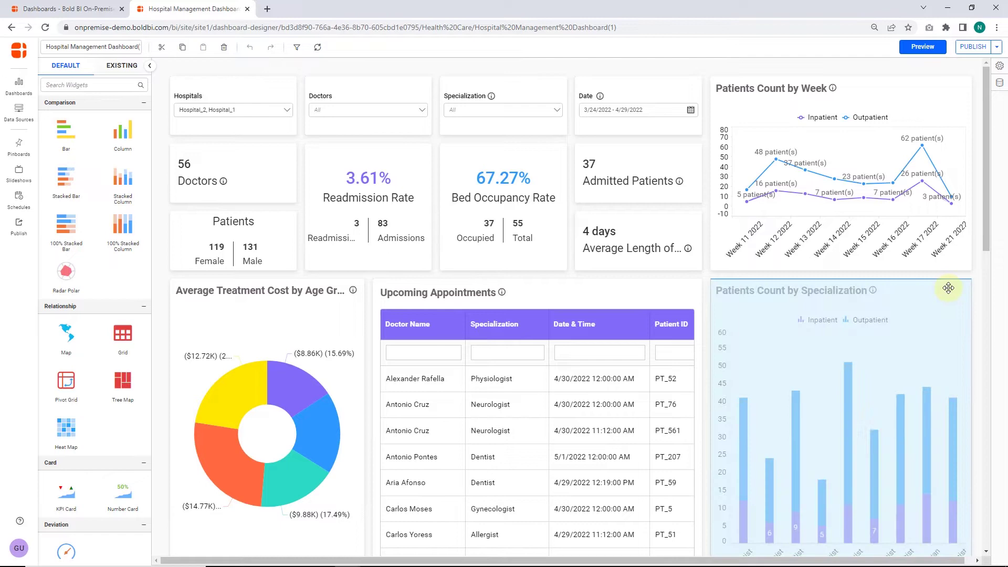
pyautogui.click(972, 283)
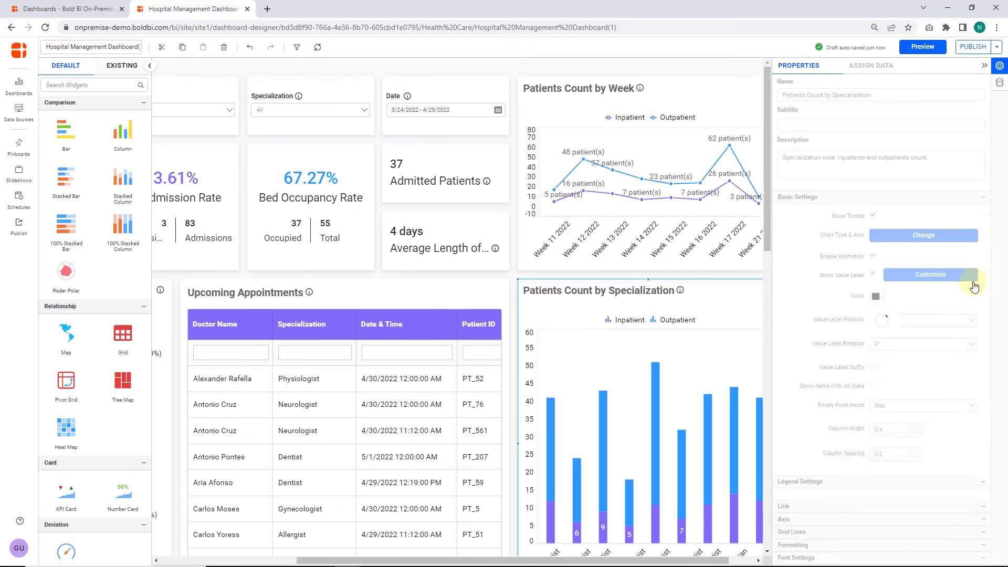
pyautogui.click(870, 66)
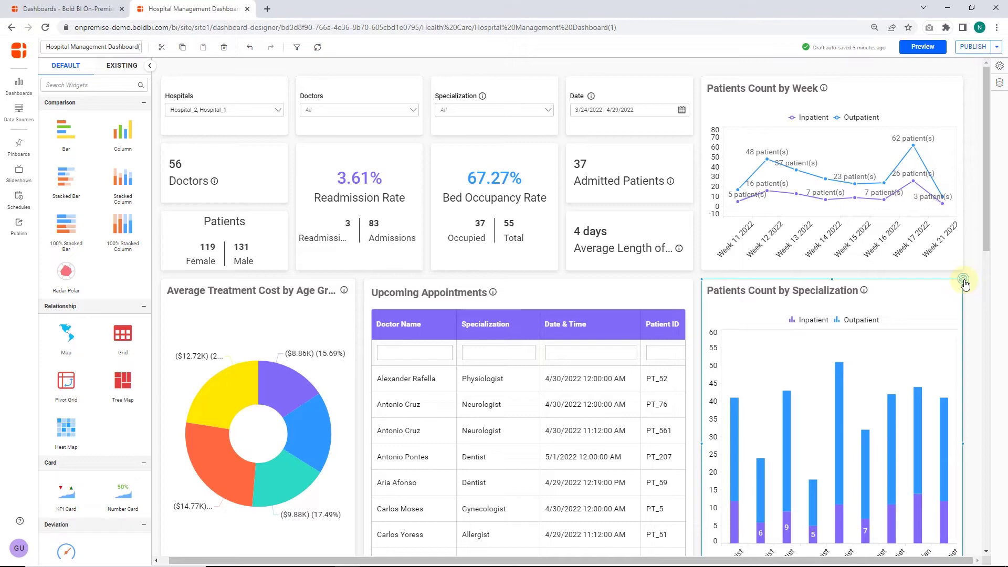
# Sort the chart's Specialization values alphabetically in ascending order.
pyautogui.click(963, 280)
pyautogui.click(966, 200)
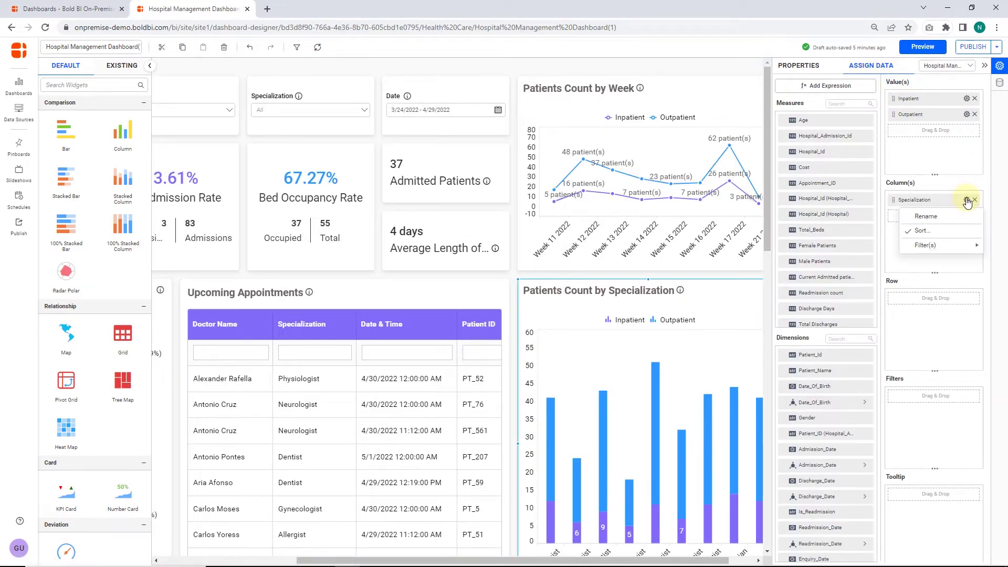
pyautogui.click(923, 231)
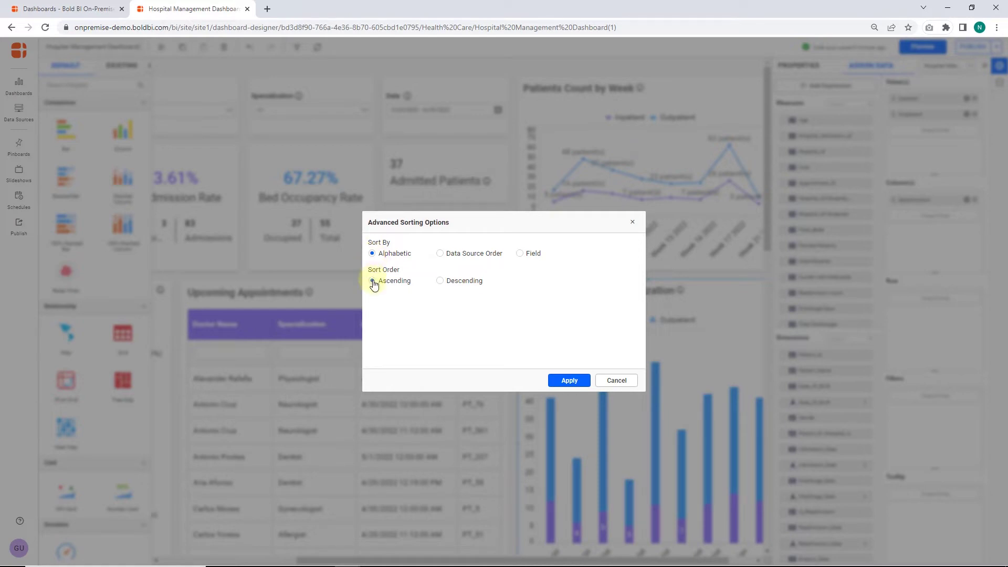
pyautogui.click(561, 380)
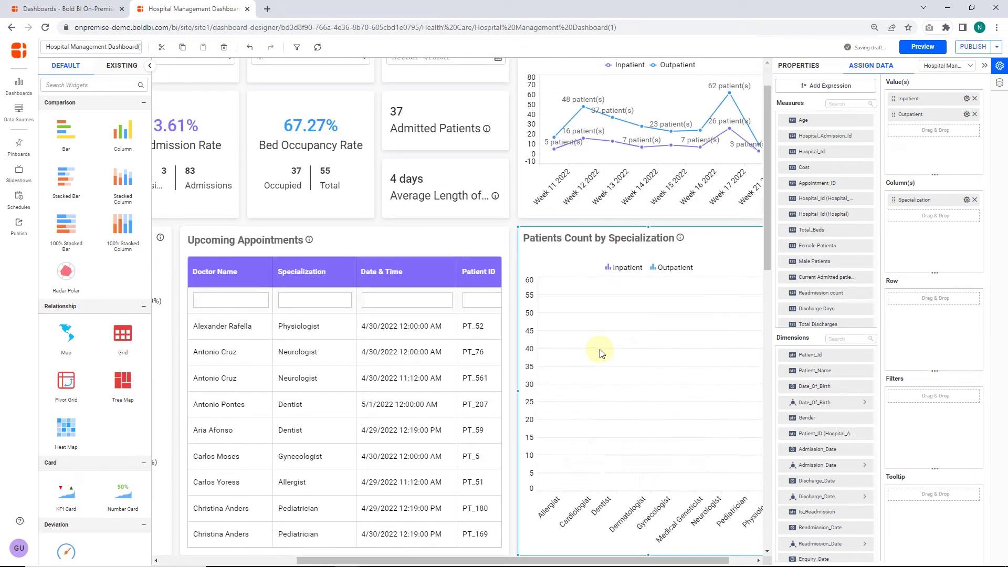
pyautogui.scroll(-1, 597, 354)
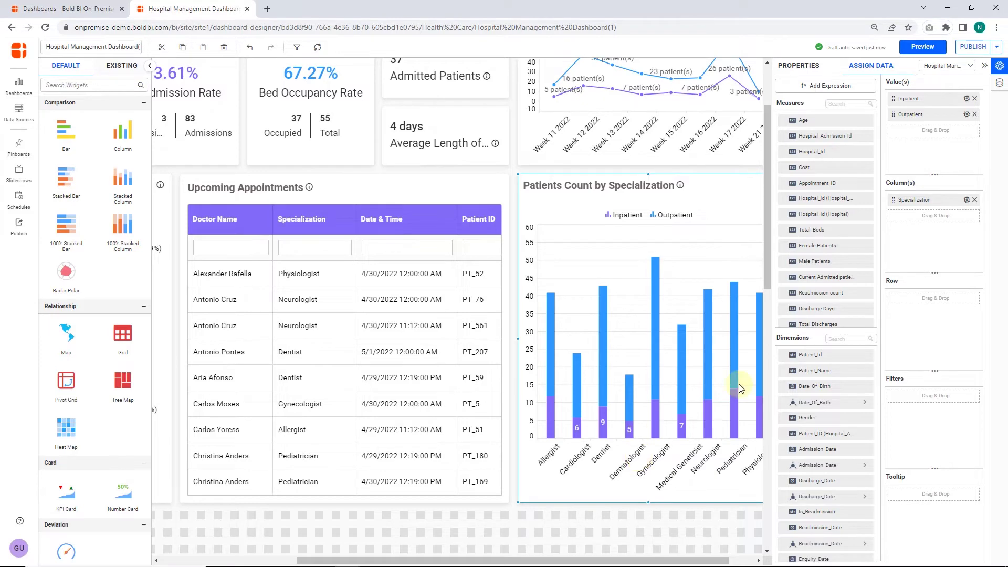
# Change the Specialization sort to descending alphabetical order.
pyautogui.click(967, 200)
pyautogui.click(940, 234)
pyautogui.click(441, 283)
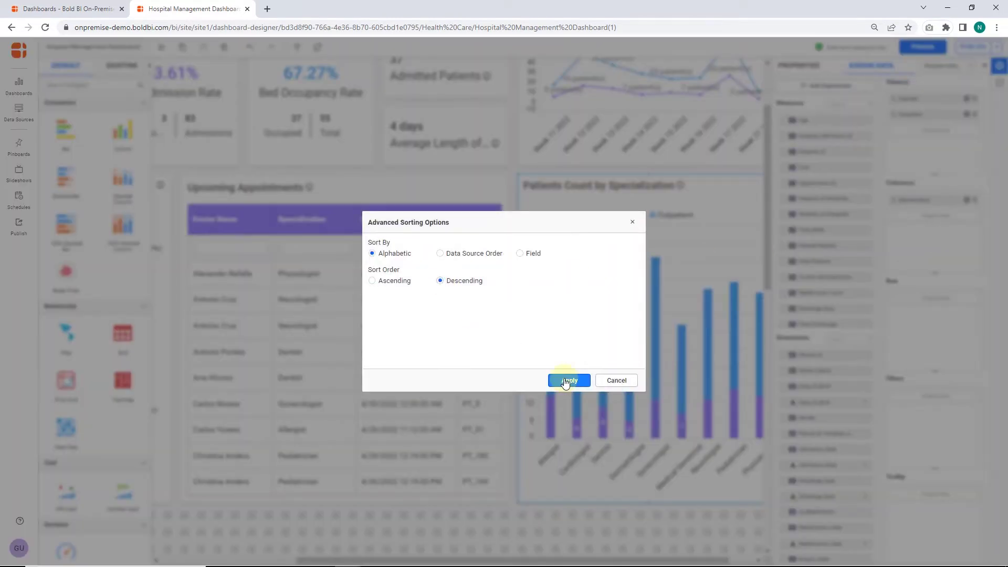
pyautogui.click(567, 381)
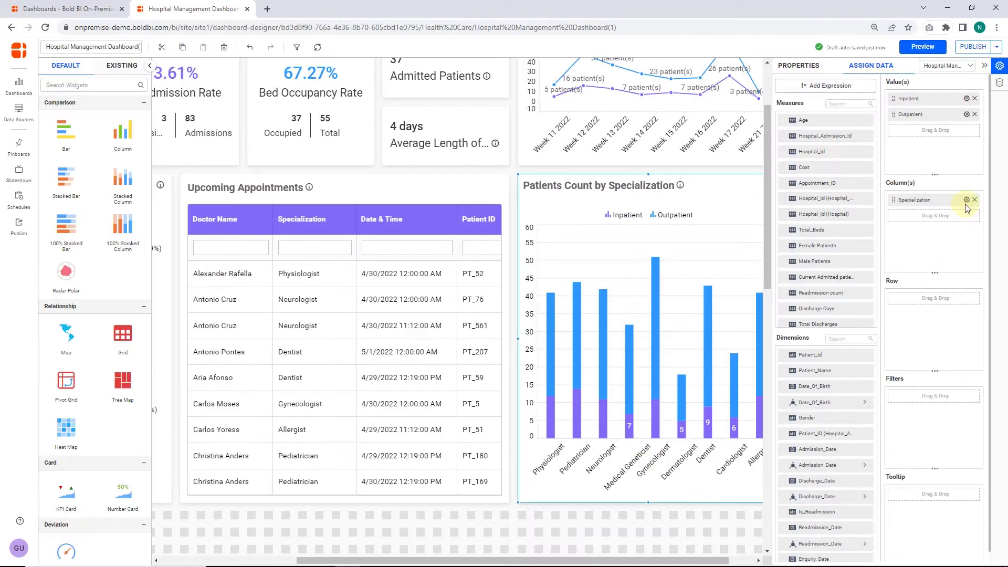
# Select Data Source Order in the Specialization sorting options.
pyautogui.click(966, 200)
pyautogui.click(945, 231)
pyautogui.click(440, 253)
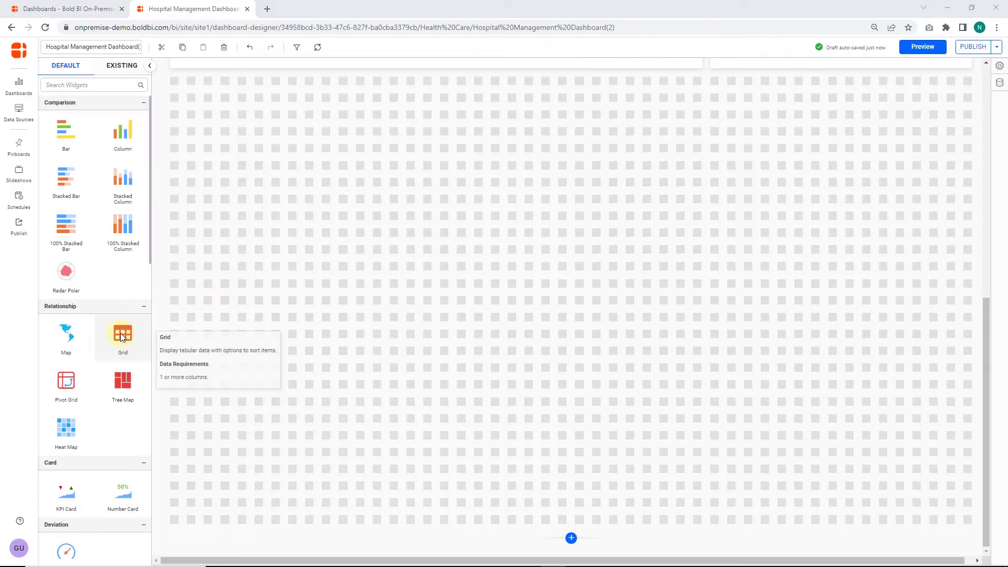
# Add a Grid widget to the dashboard, enlarge it, and show its assigned data.
pyautogui.moveTo(121, 333); pyautogui.dragTo(177, 88)
pyautogui.moveTo(259, 165); pyautogui.dragTo(494, 281)
pyautogui.click(872, 66)
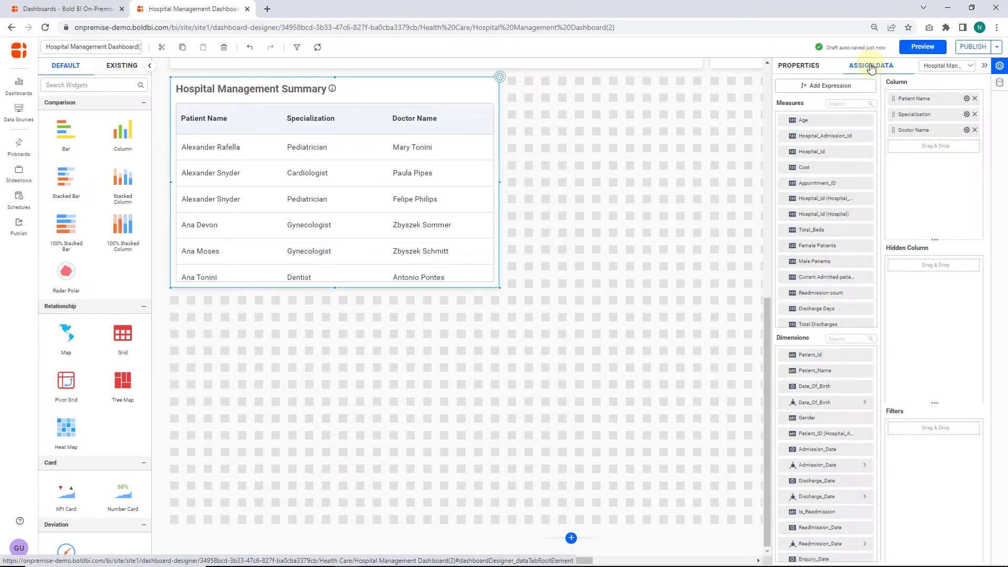
# Review the Patient Name, Specialization and Doctor Name sort options, then move Specialization to the first column.
pyautogui.click(966, 98)
pyautogui.click(942, 131)
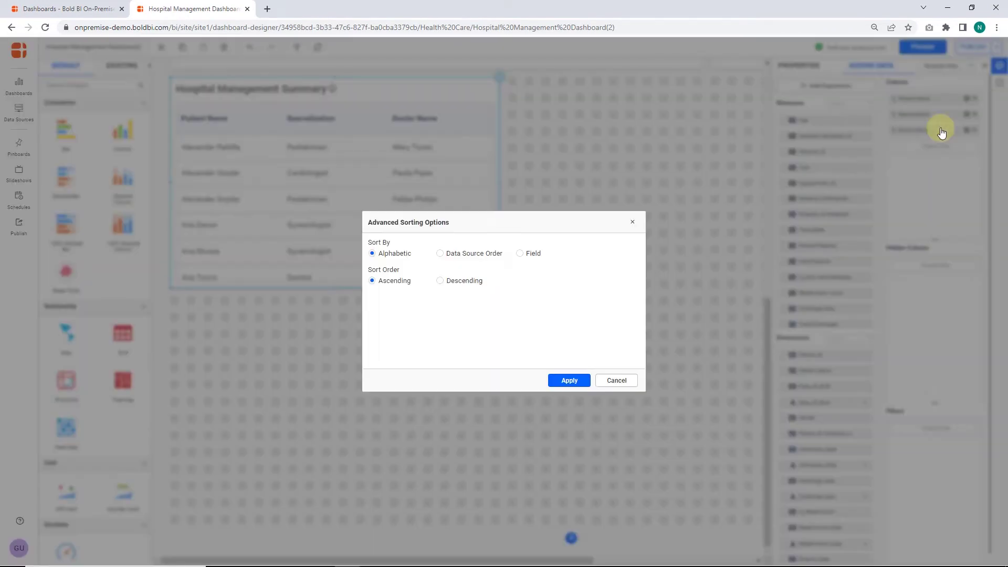
pyautogui.click(616, 379)
pyautogui.click(968, 115)
pyautogui.click(924, 145)
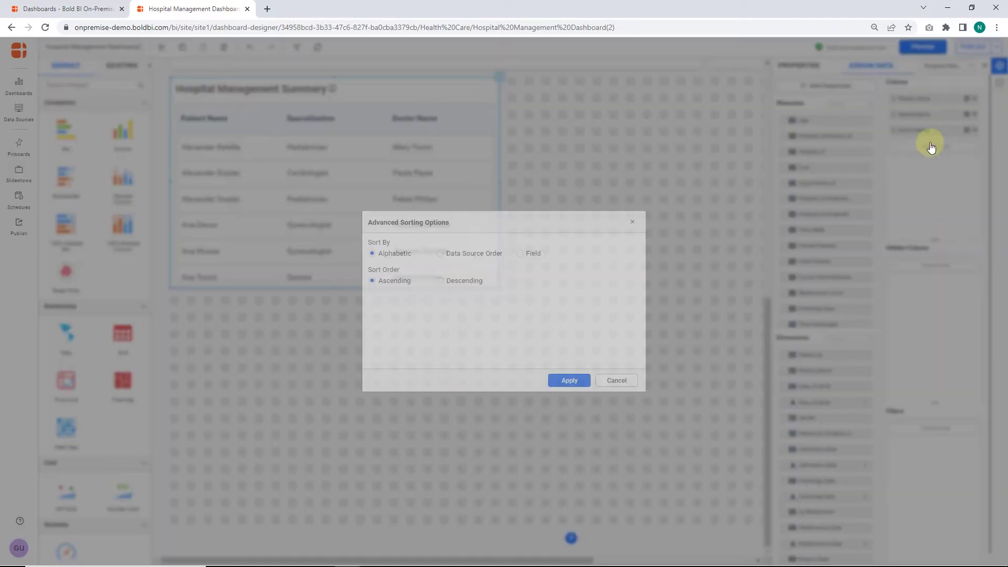
pyautogui.click(613, 380)
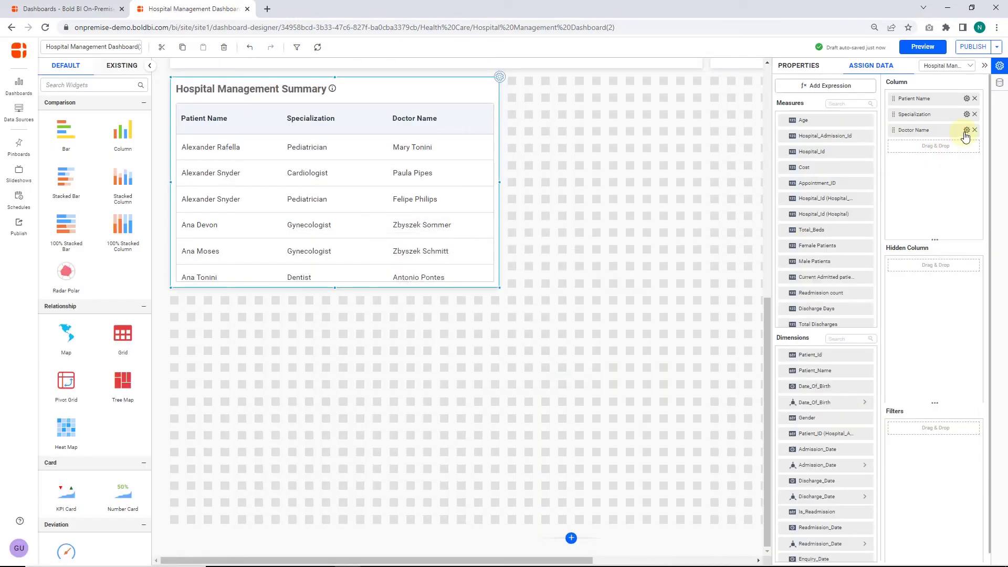
pyautogui.click(967, 130)
pyautogui.click(927, 162)
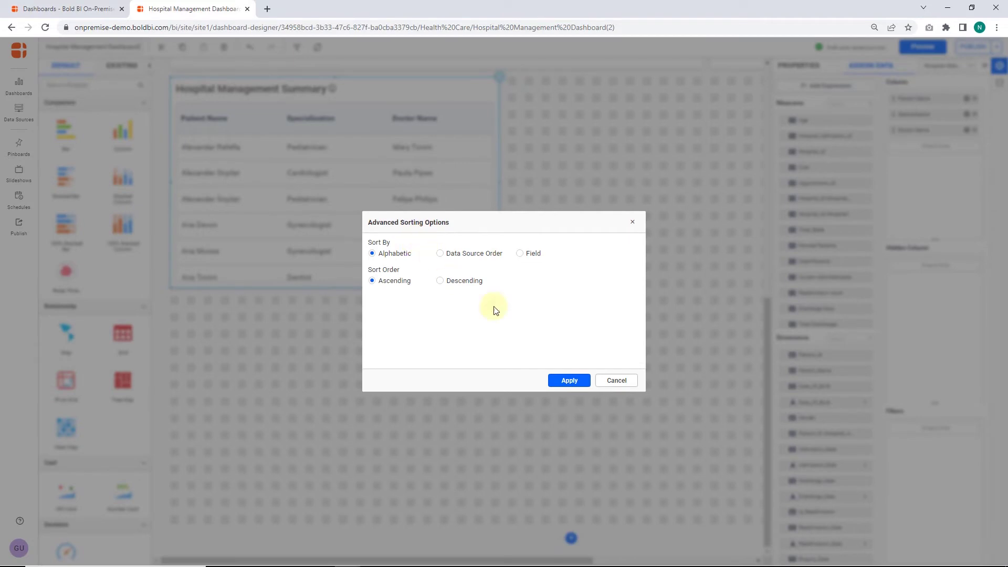
pyautogui.click(616, 381)
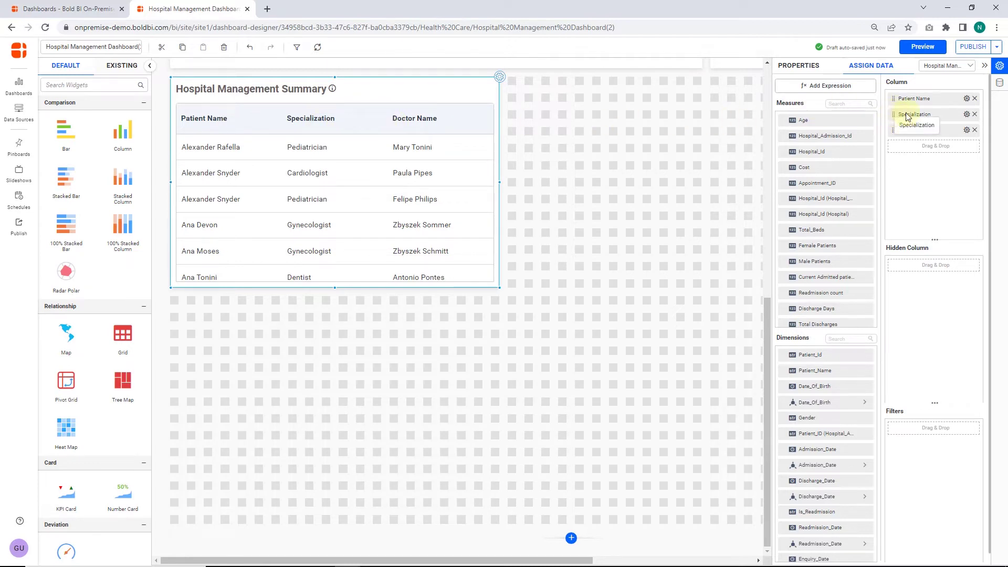
pyautogui.moveTo(918, 117); pyautogui.dragTo(914, 101)
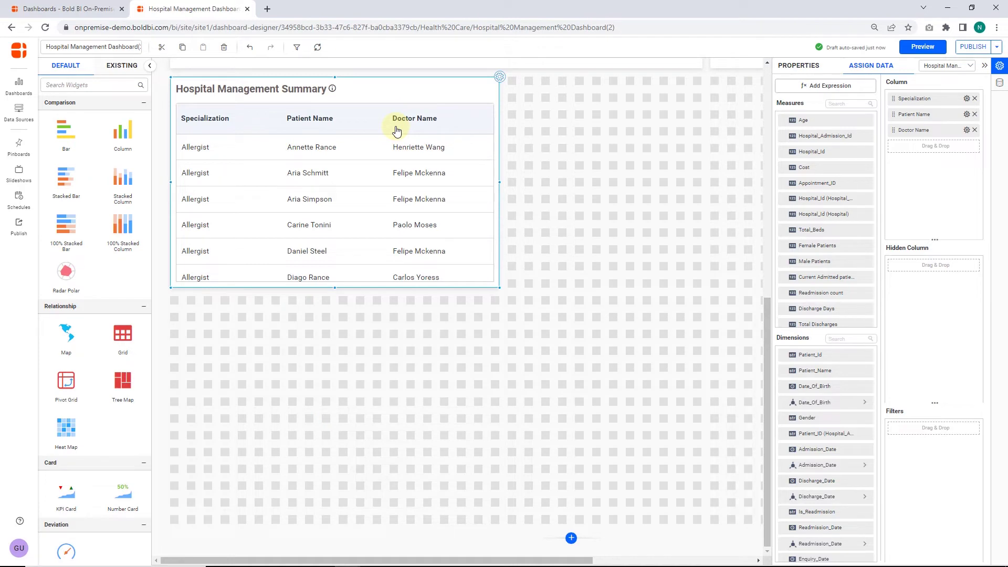
# Apply Data Source Order sorting to the Patient Name, Specialization and Doctor Name grid columns.
pyautogui.click(966, 114)
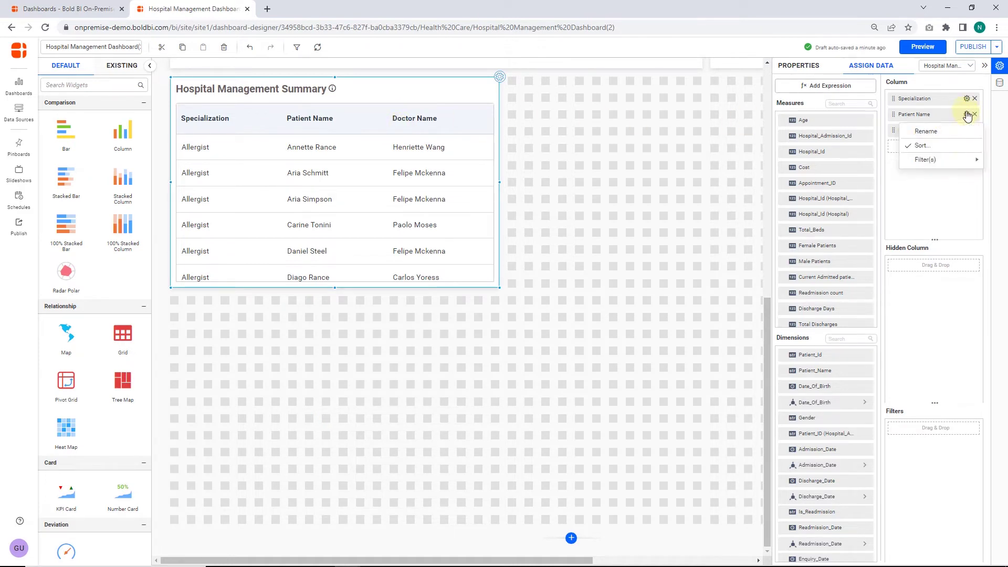
pyautogui.click(922, 145)
pyautogui.click(569, 381)
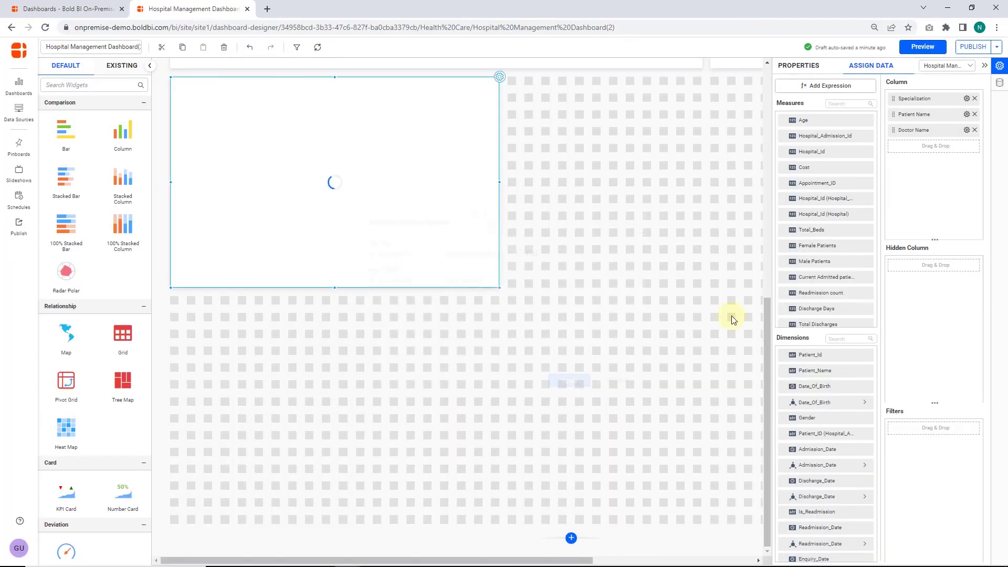
pyautogui.click(967, 98)
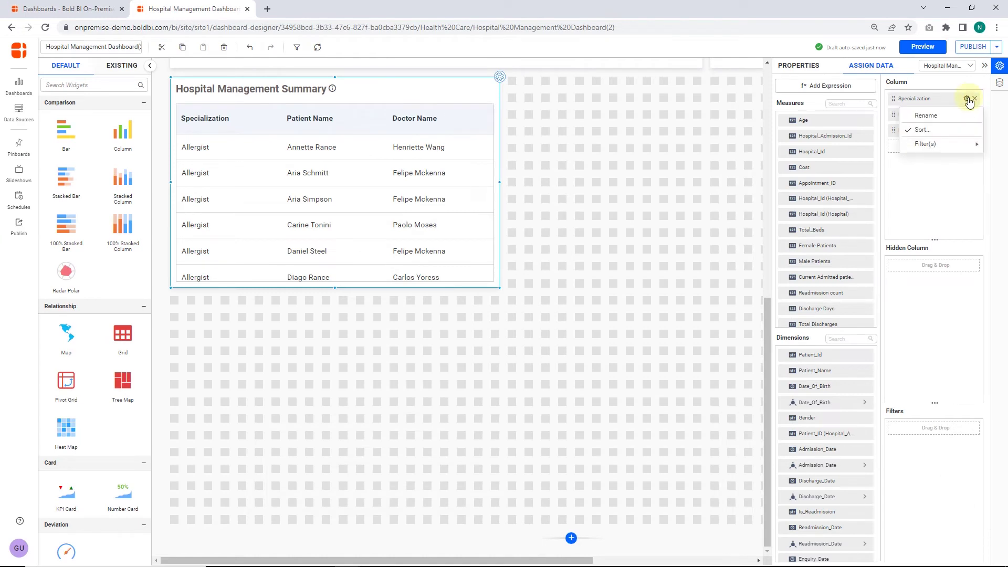
pyautogui.click(941, 129)
pyautogui.click(444, 254)
pyautogui.click(570, 381)
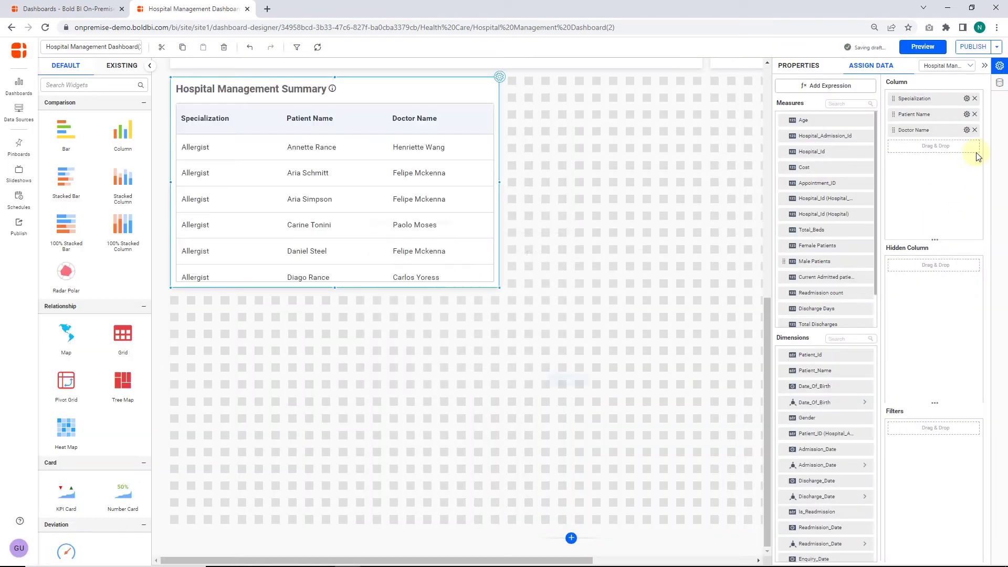
pyautogui.click(966, 130)
pyautogui.click(926, 162)
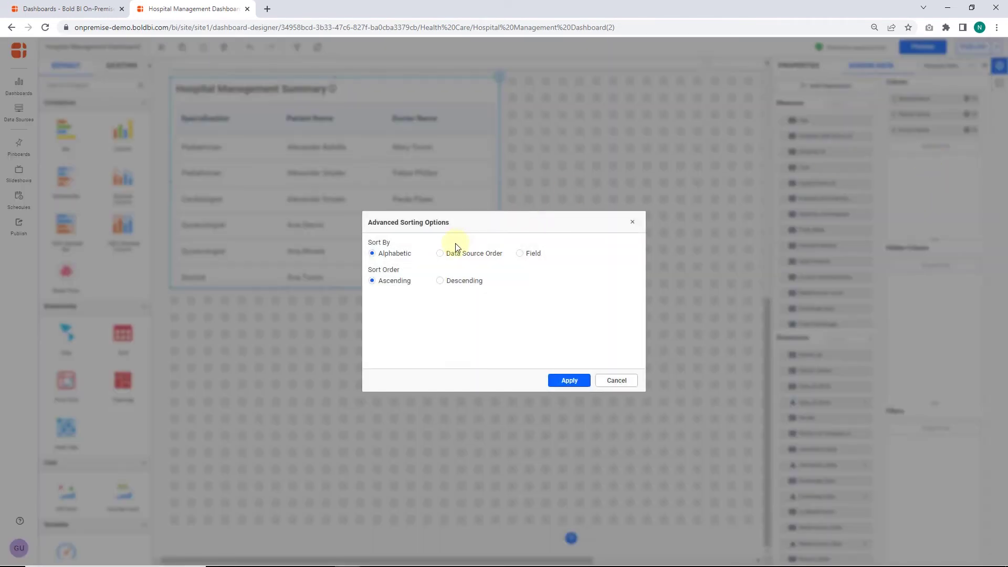
pyautogui.click(444, 254)
pyautogui.click(569, 381)
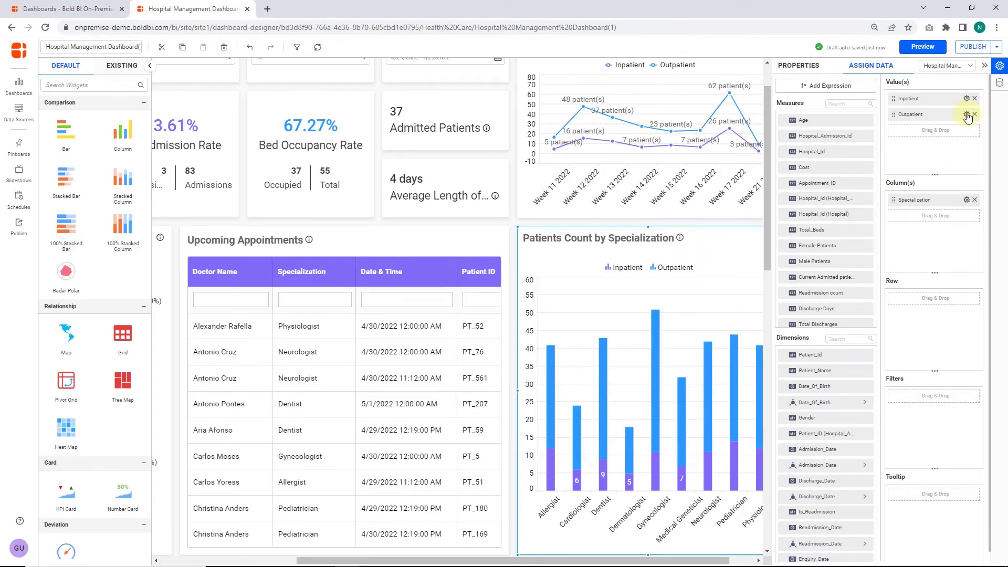
# Sort Specialization by the Appointment_ID field, applied in ascending order.
pyautogui.click(967, 199)
pyautogui.click(943, 234)
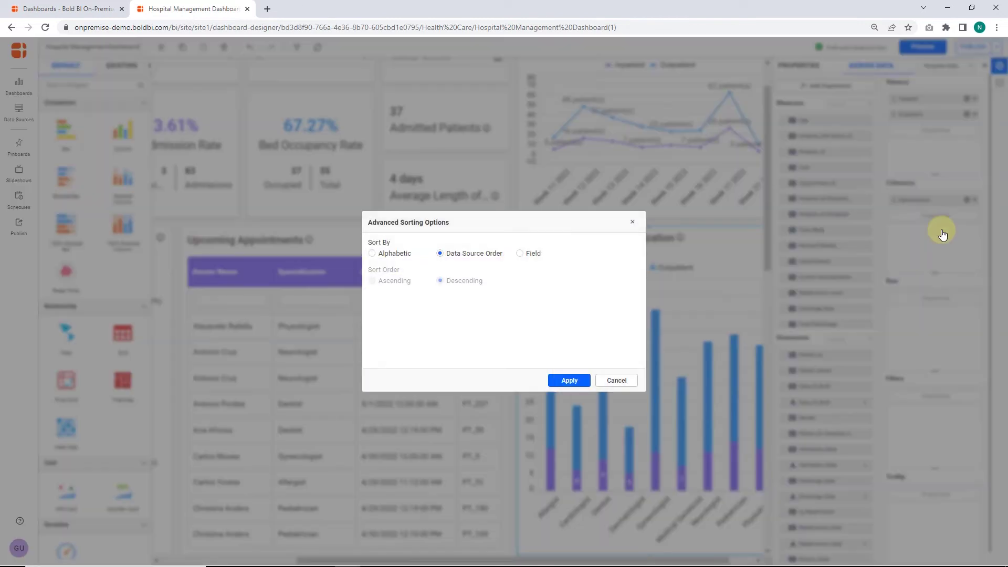
pyautogui.click(521, 254)
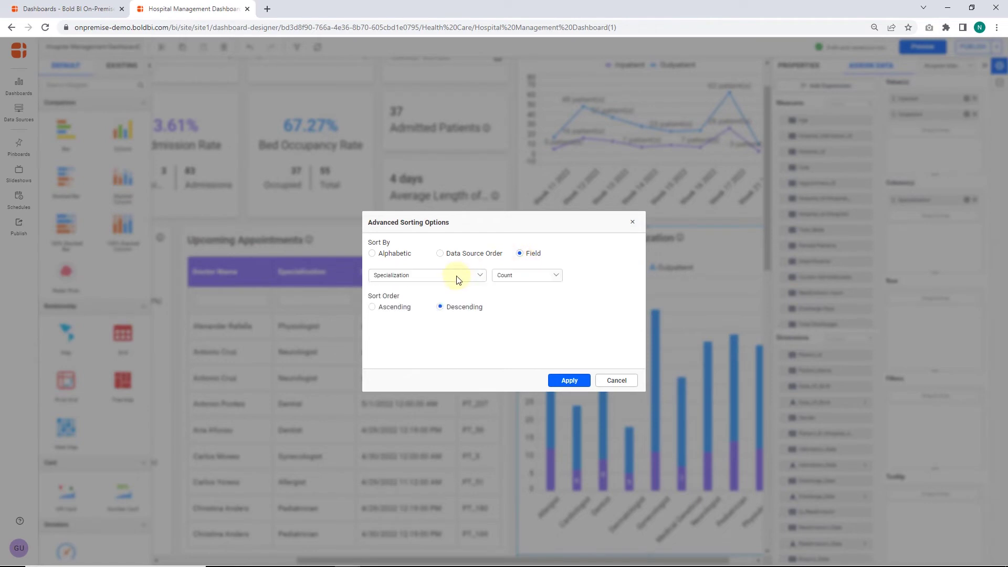
pyautogui.click(456, 275)
pyautogui.scroll(-2, 438, 313)
pyautogui.scroll(2, 437, 311)
pyautogui.click(437, 311)
pyautogui.click(440, 307)
pyautogui.click(372, 308)
pyautogui.click(561, 379)
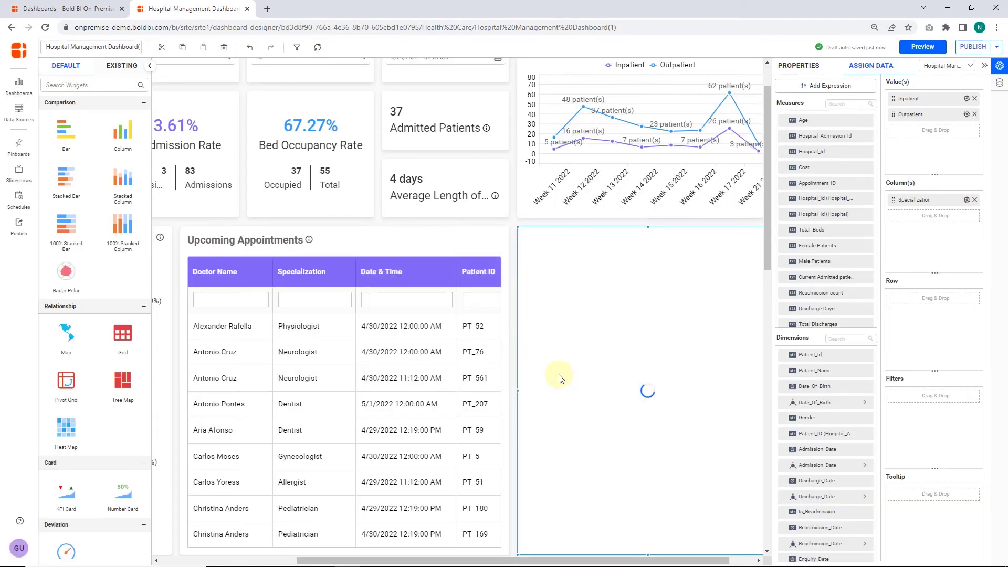
# Change the sort to the average of Appointment_ID in descending order.
pyautogui.click(966, 200)
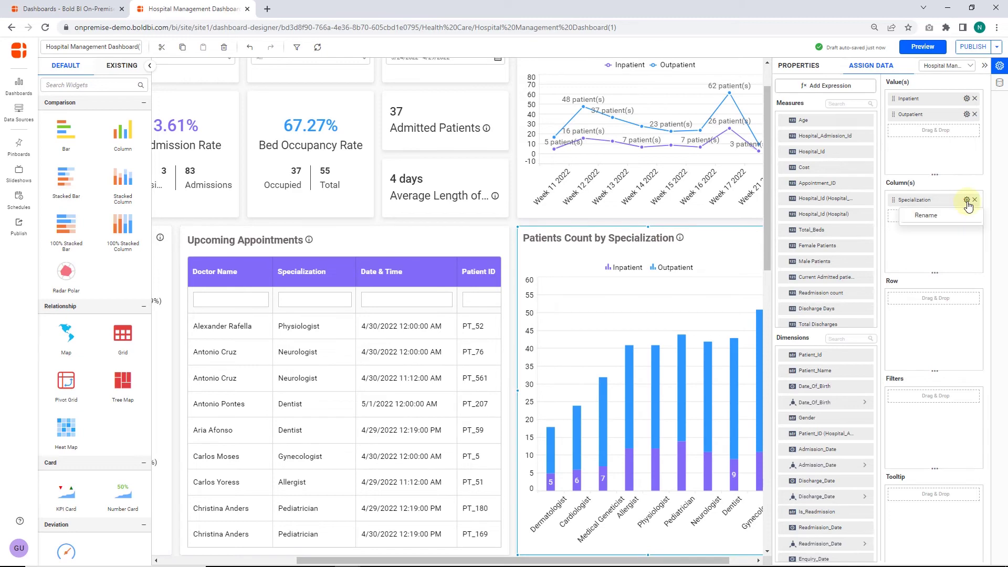
pyautogui.click(935, 231)
pyautogui.click(547, 276)
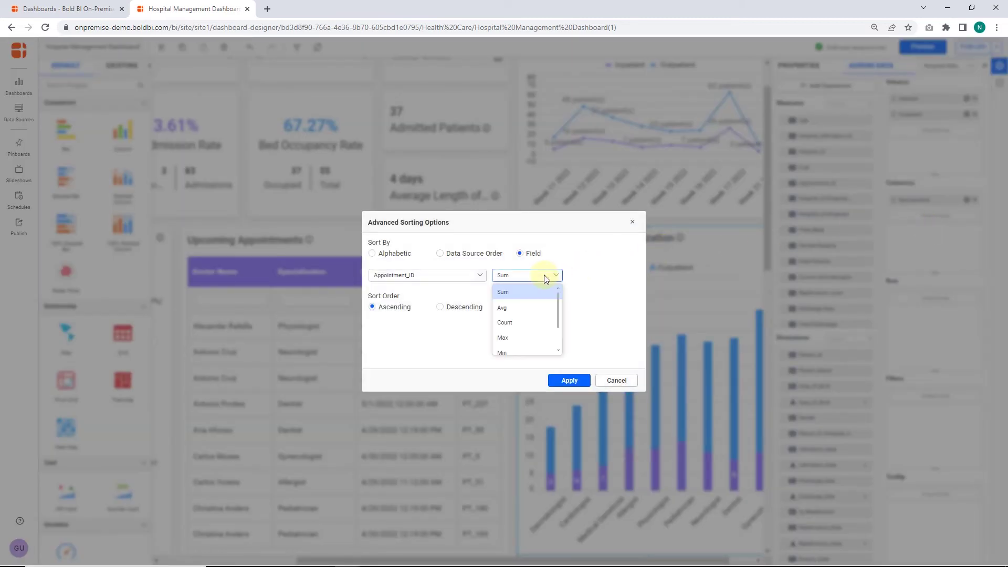
pyautogui.click(536, 309)
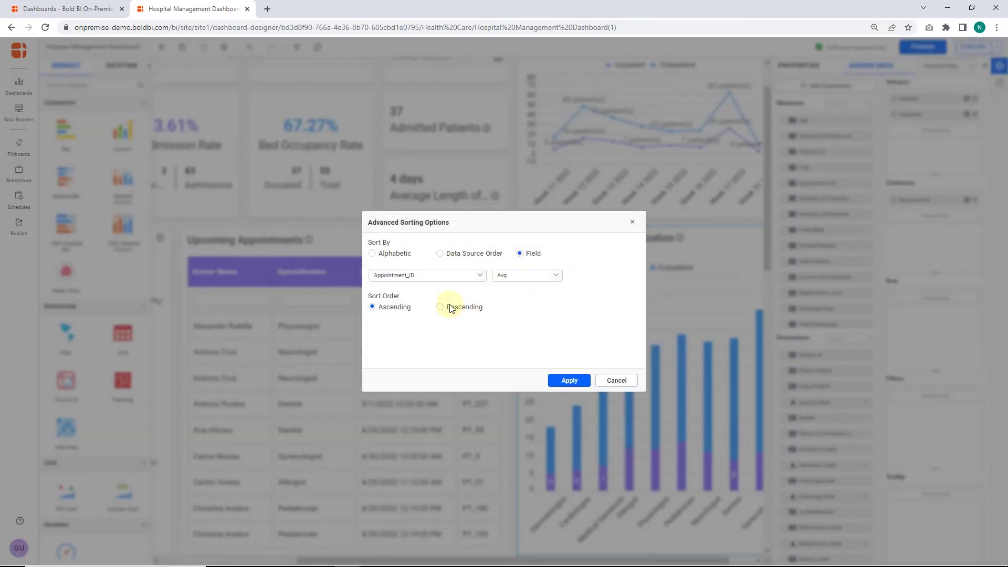
pyautogui.click(439, 307)
pyautogui.click(566, 380)
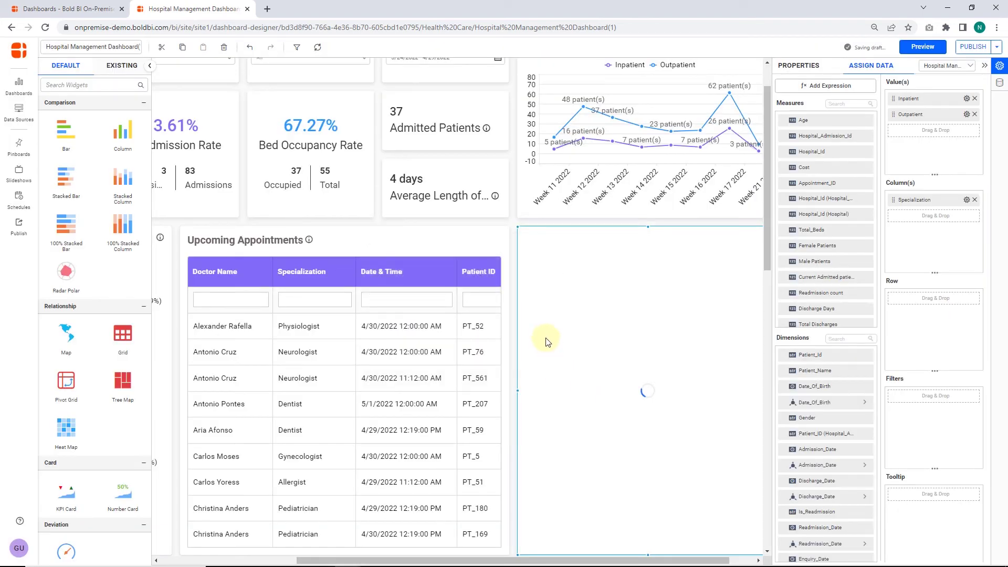
pyautogui.moveTo(554, 329)
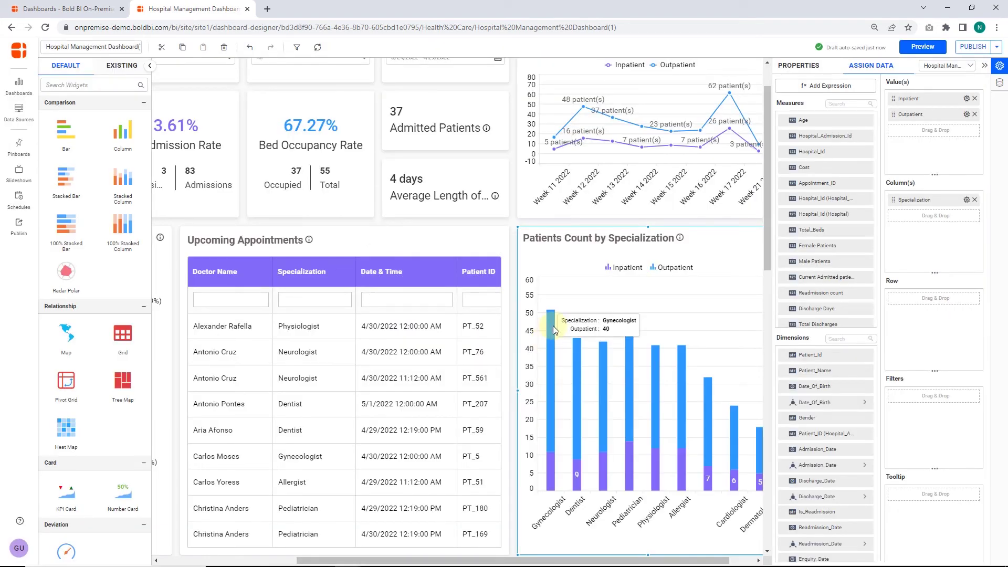
pyautogui.click(967, 200)
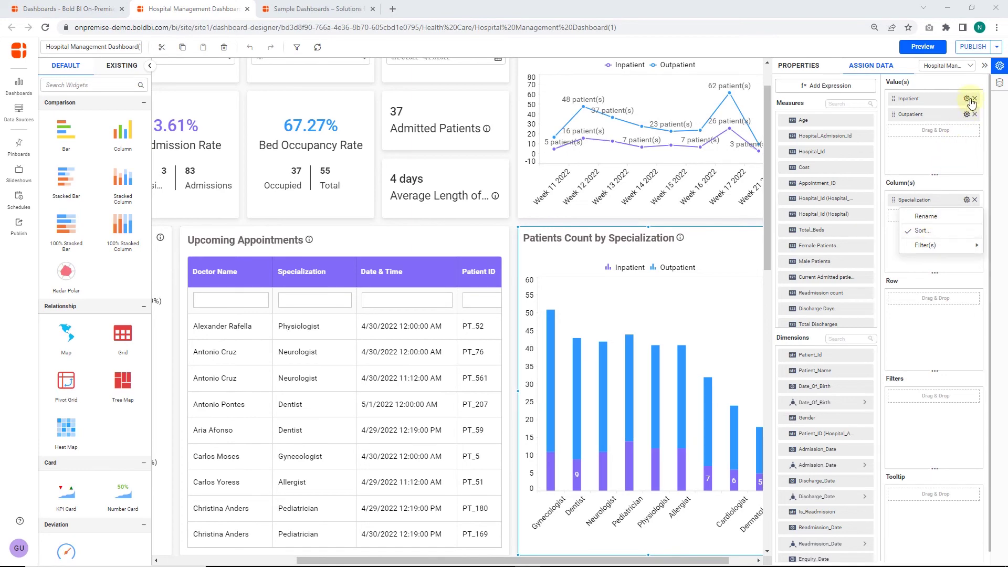
# Hide the properties panel, go to the All Dashboards list, and show the Create Dashboard options.
pyautogui.click(984, 70)
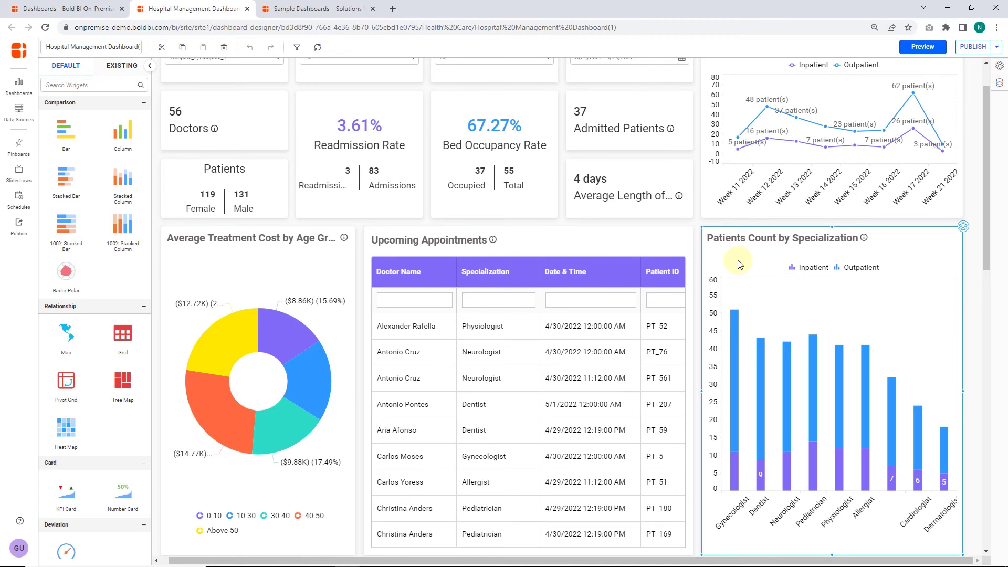
pyautogui.click(68, 9)
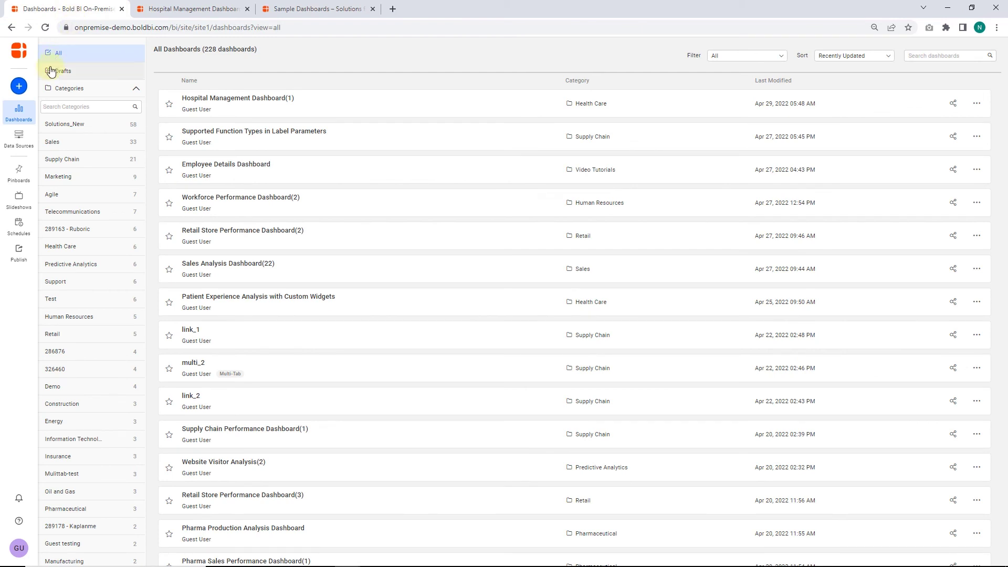
pyautogui.click(18, 86)
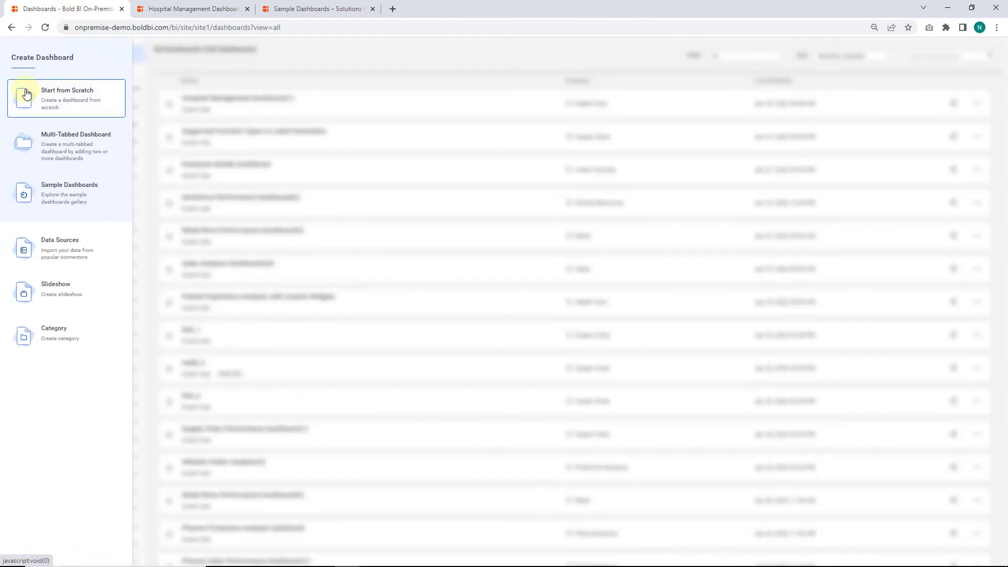
# Open Sample Dashboards to browse the Construction sample dashboards.
pyautogui.click(45, 197)
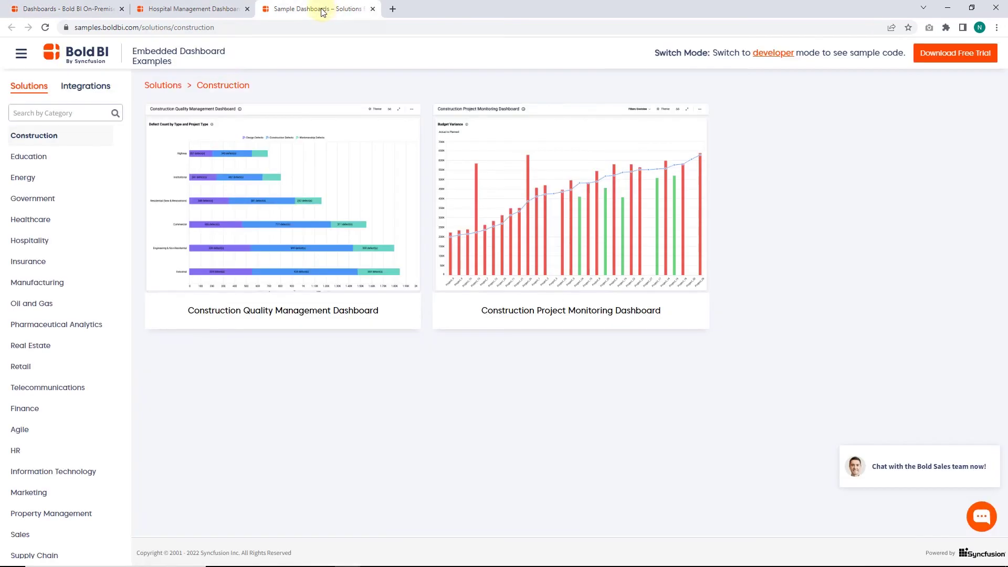